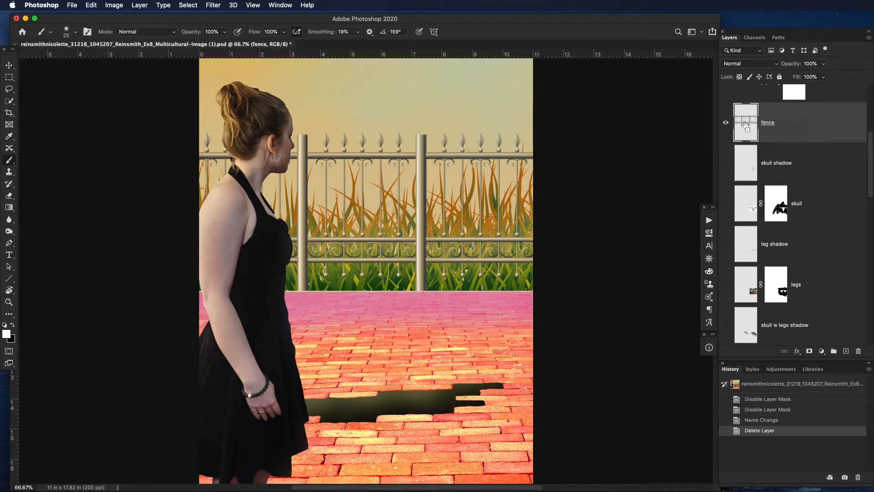
Load the fence layer's outline as a selection and add a layer named "FEnce shadow" directly beneath the fence layer
left_click(745, 124, "super")
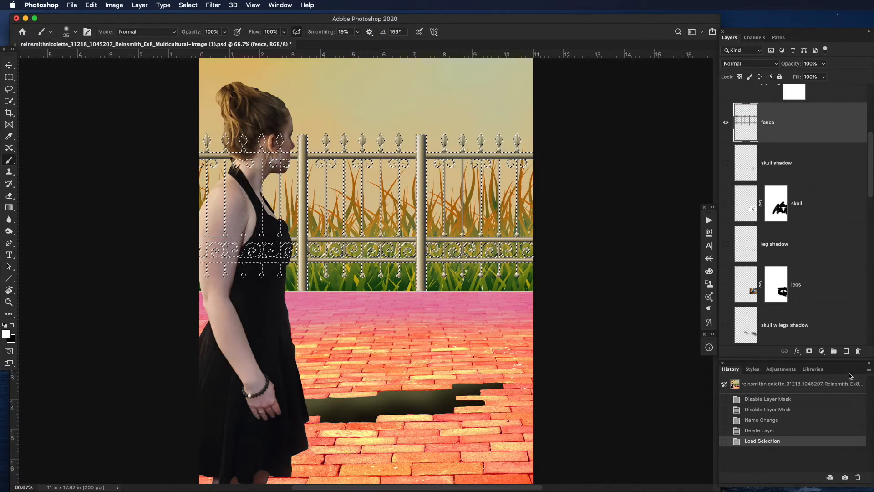
left_click(847, 351)
left_click_drag(814, 135, 803, 180)
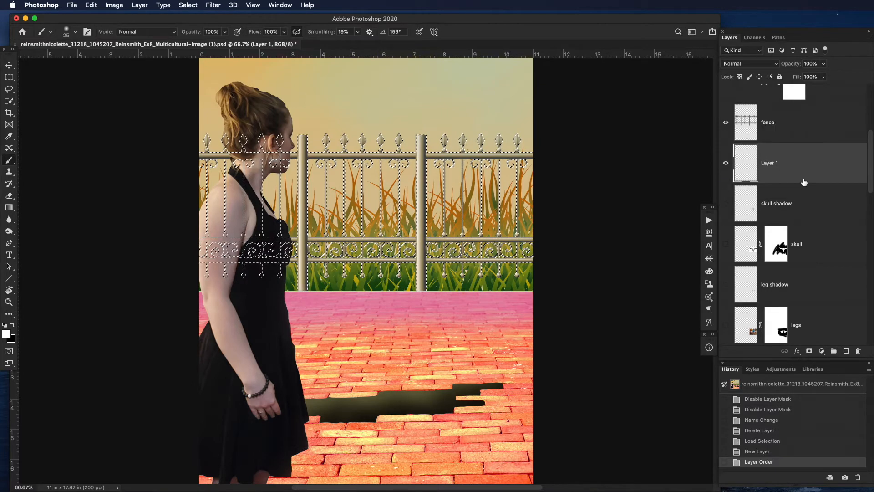
double_click(769, 164)
type("FEnce shadow")
key("Return")
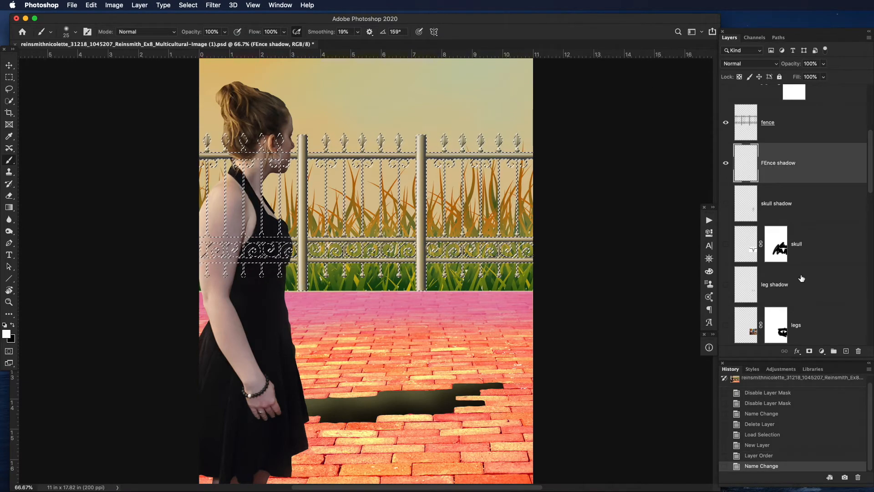
Fill the fence-shaped selection on the FEnce shadow layer with black at 70% opacity and deselect
left_click(91, 5)
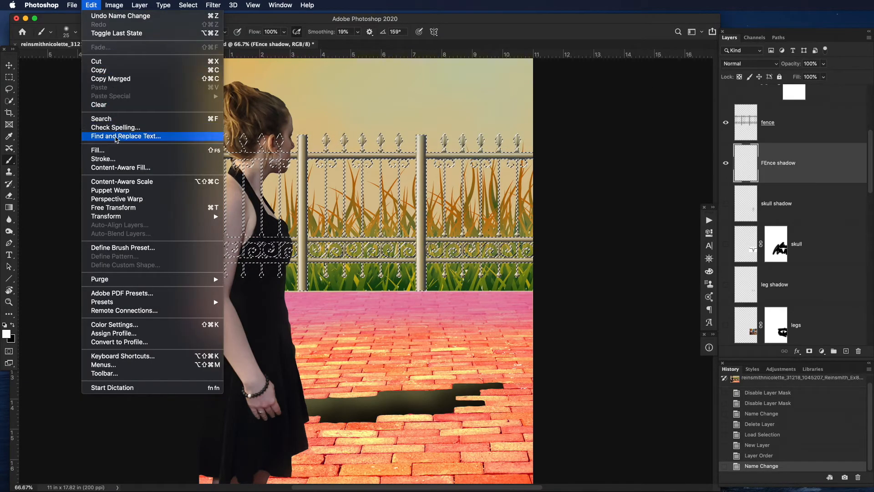
left_click(117, 151)
left_click(592, 284)
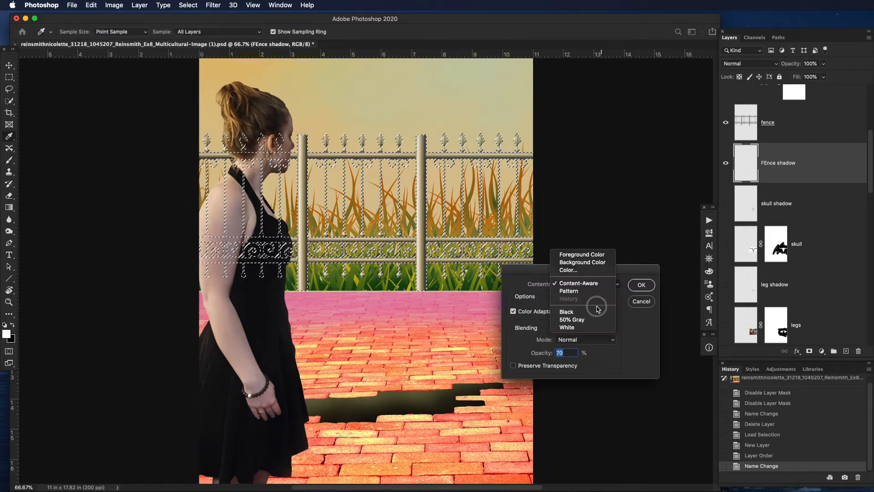
left_click(592, 311)
left_click(642, 285)
key("ctrl+d")
key("b")
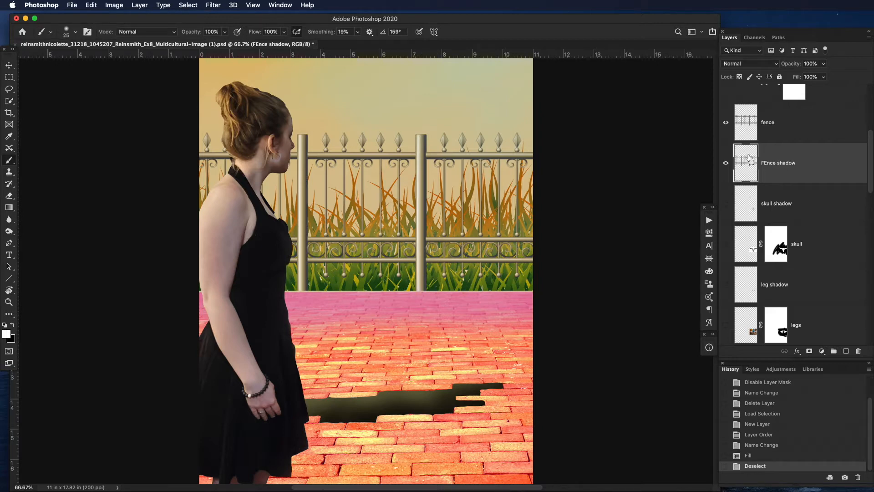
Flip the fence shadow vertically about the center of its bottom edge so it extends down over the bricks
key("ctrl+t")
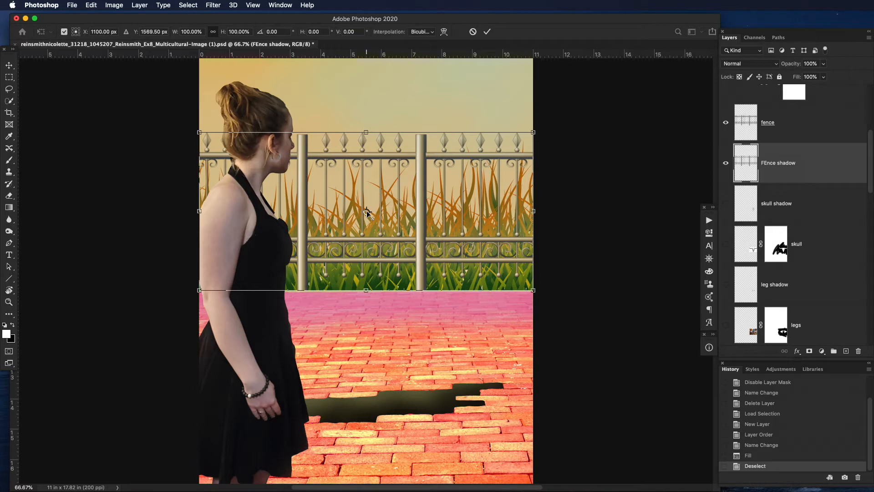
left_click_drag(367, 213, 366, 290)
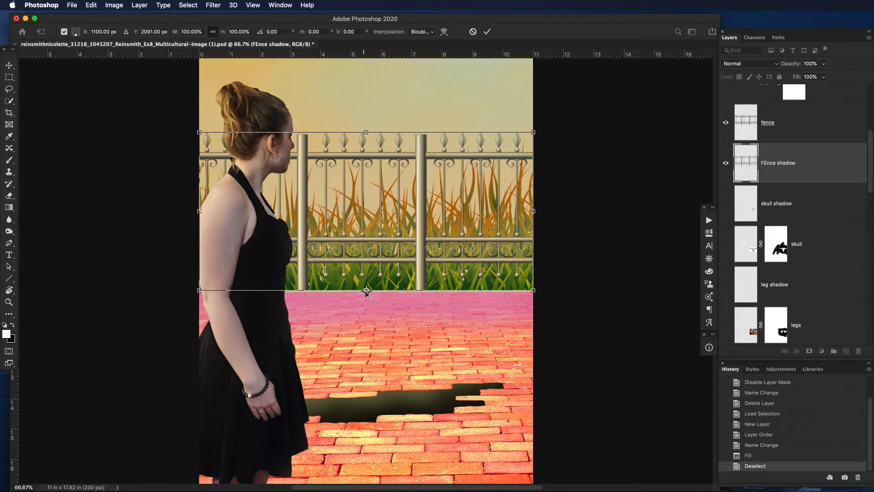
right_click(425, 197)
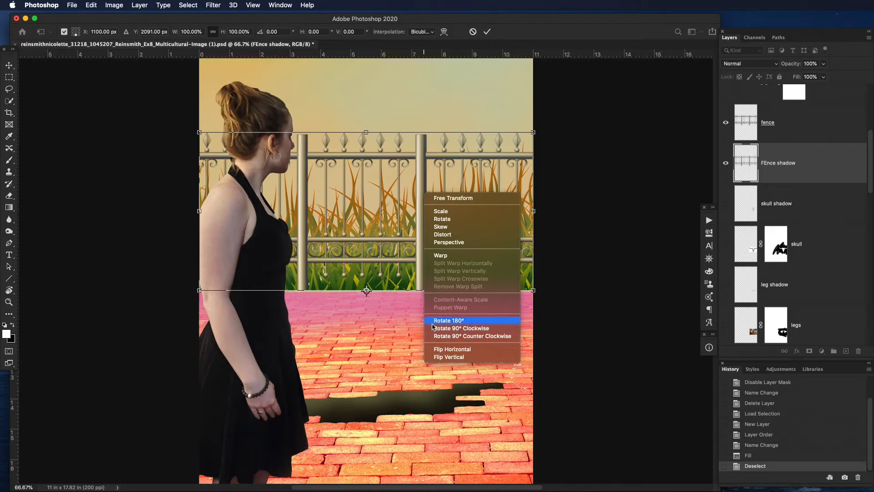
left_click(476, 357)
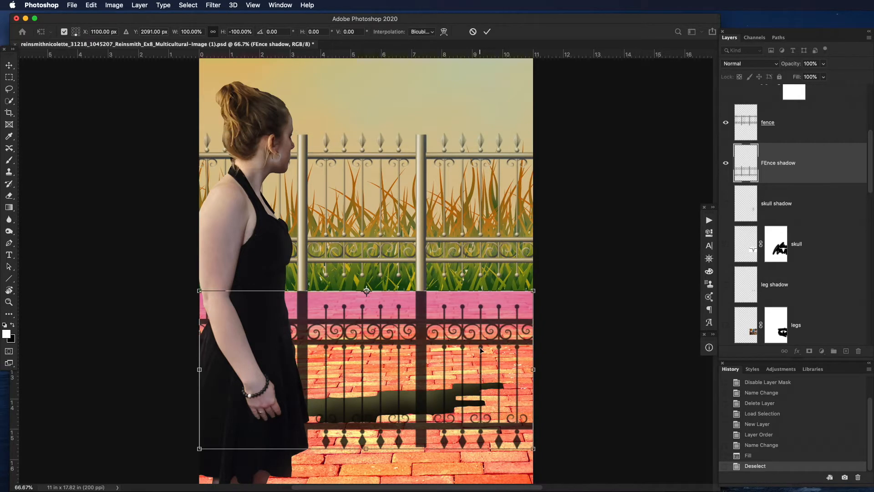
key("Return")
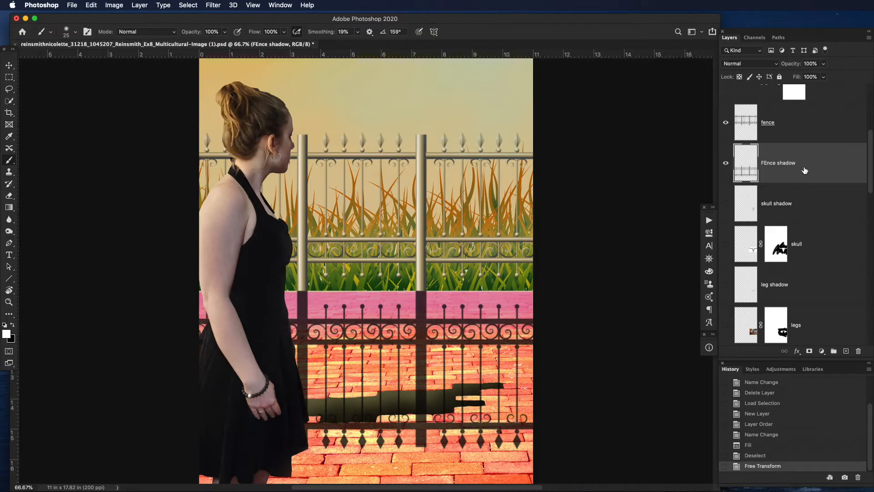
Convert the FEnce shadow layer for smart filters
right_click(816, 156)
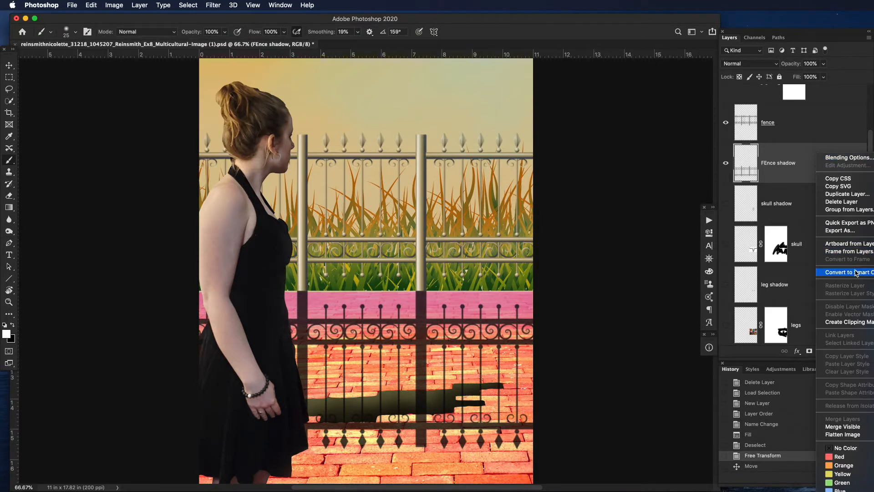
key("Escape")
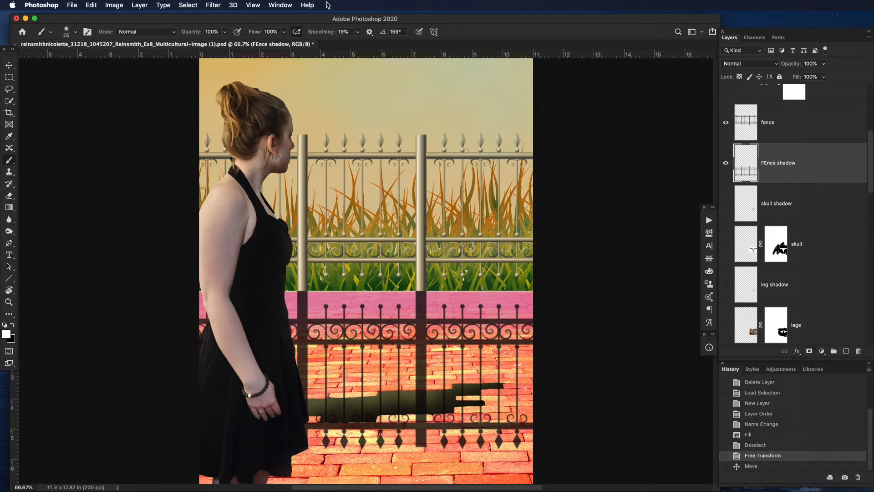
left_click(217, 5)
left_click(241, 27)
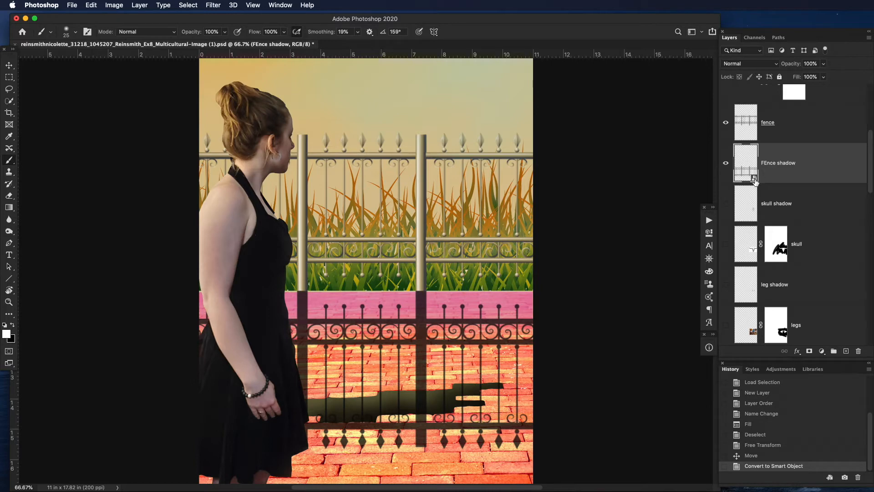
Skew the fence shadow so it slants down to the right across the bricks, and shorten it slightly
key("super+t")
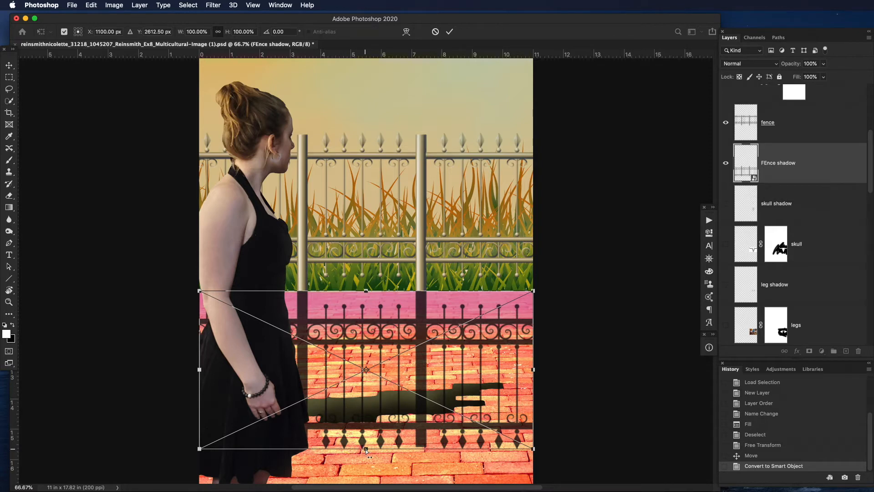
left_click_drag(366, 450, 457, 419)
key("Return")
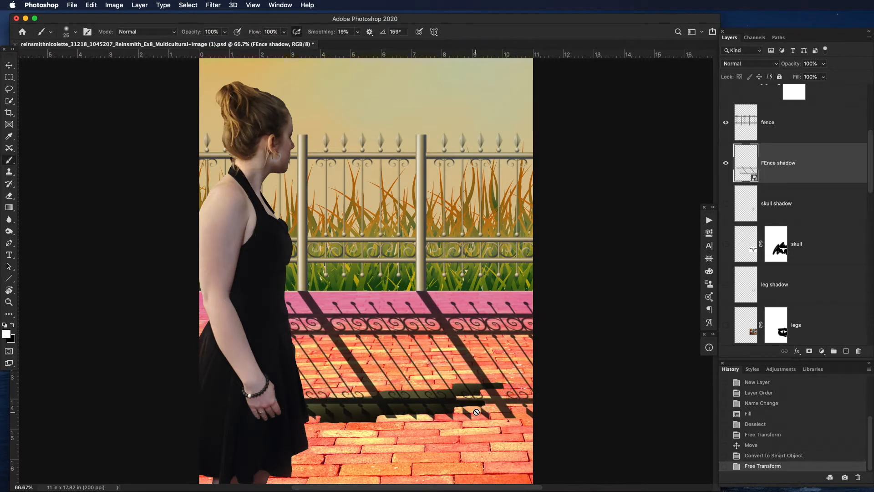
Start a Field Blur on the fence shadow and place pins with 0 px blur at the bases of both fence posts
left_click(209, 3)
mouse_move(233, 121)
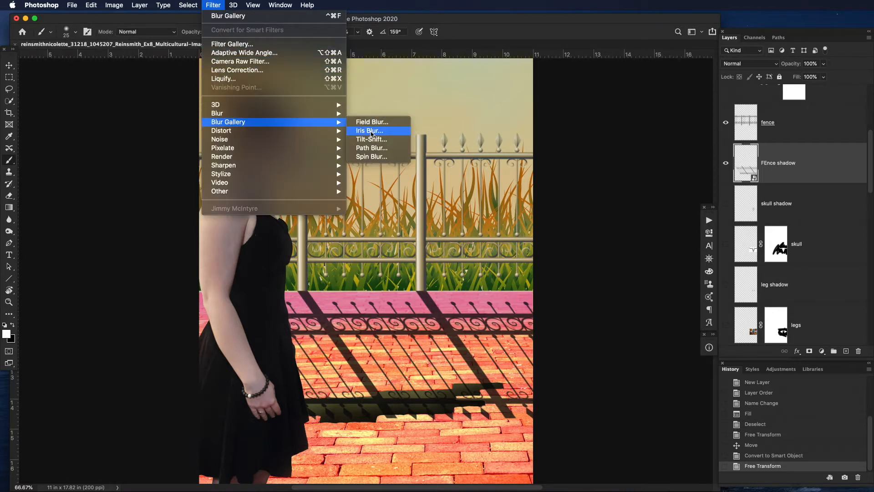
left_click(372, 122)
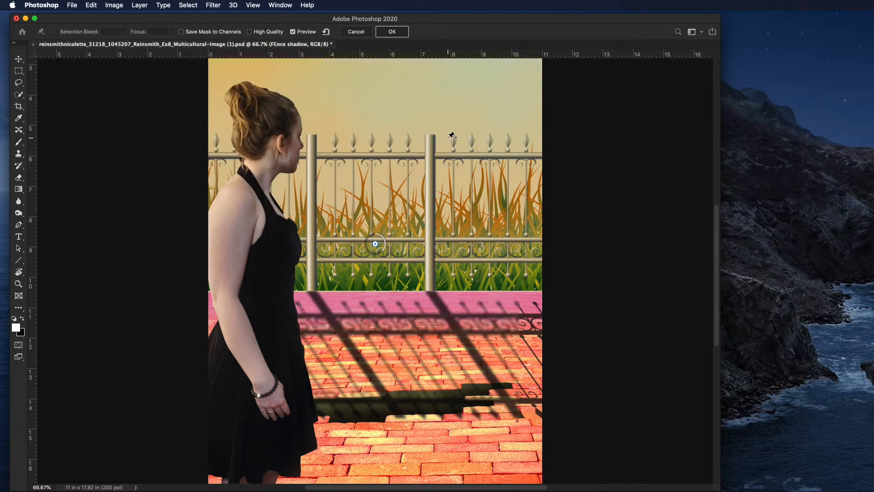
left_click_drag(375, 246, 328, 282)
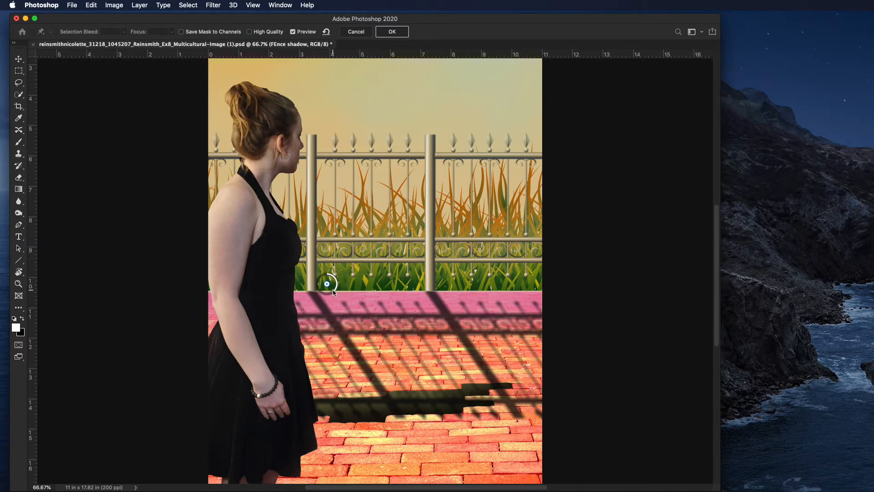
left_click_drag(873, 93, 607, 98)
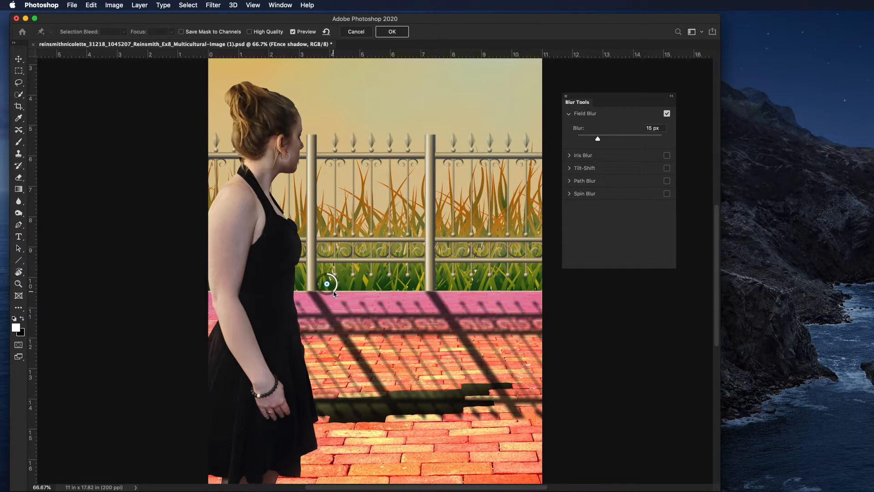
left_click_drag(335, 292, 336, 281)
left_click_drag(592, 138, 573, 140)
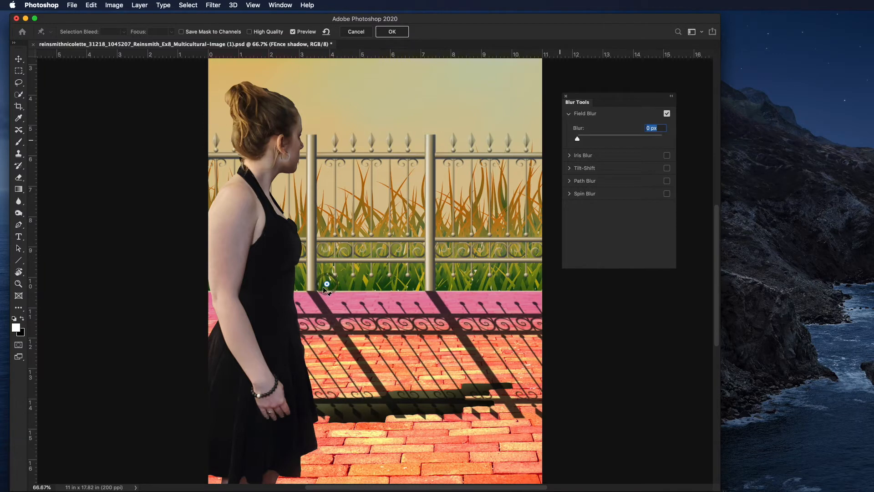
left_click(432, 286)
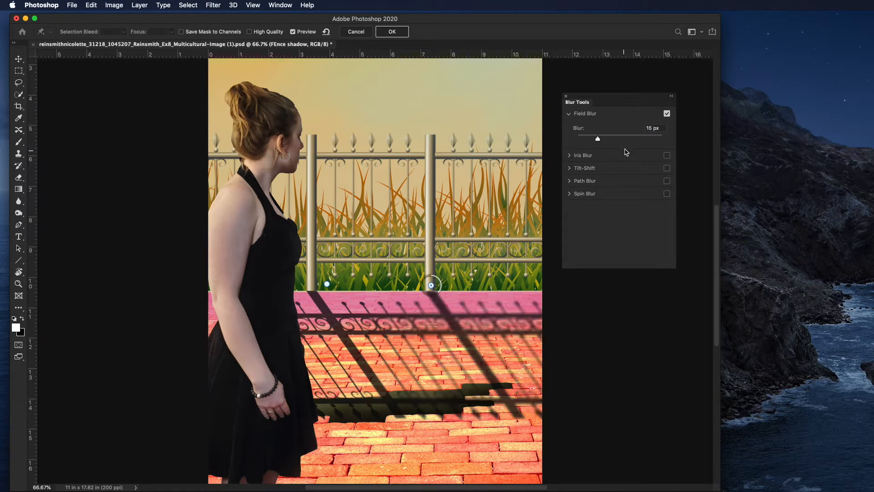
left_click_drag(603, 141, 575, 139)
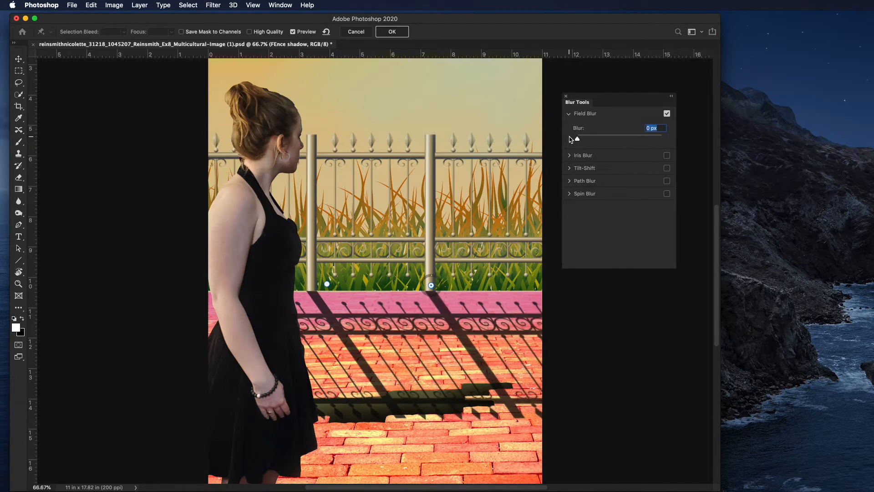
Add two Field Blur pins of 15 px partway down the two post shadows on the bricks
left_click(515, 411)
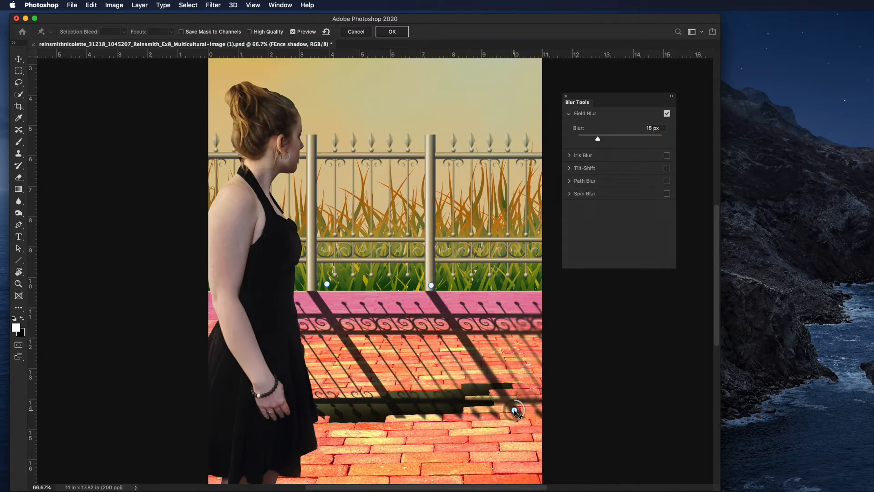
left_click(384, 404)
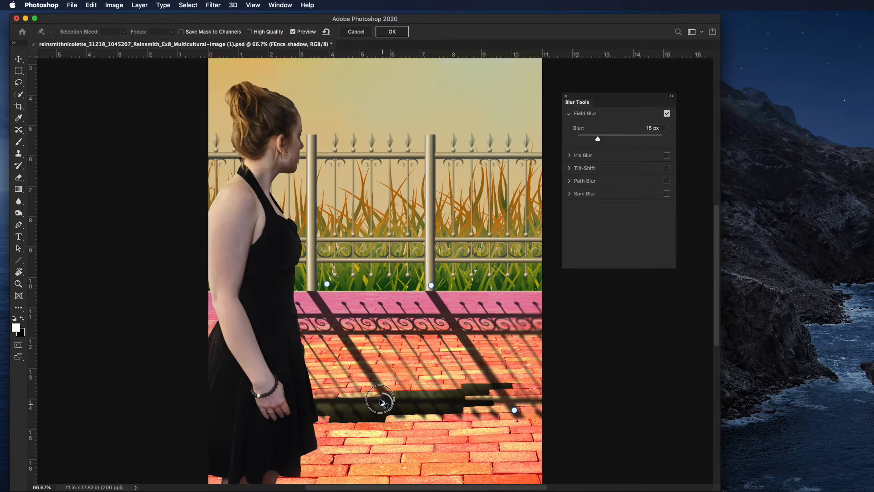
left_click_drag(382, 402, 367, 371)
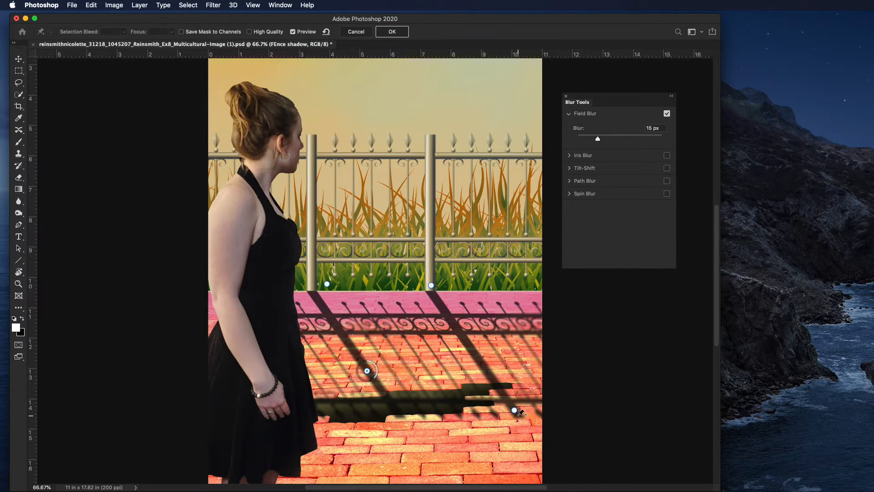
left_click_drag(515, 410, 490, 371)
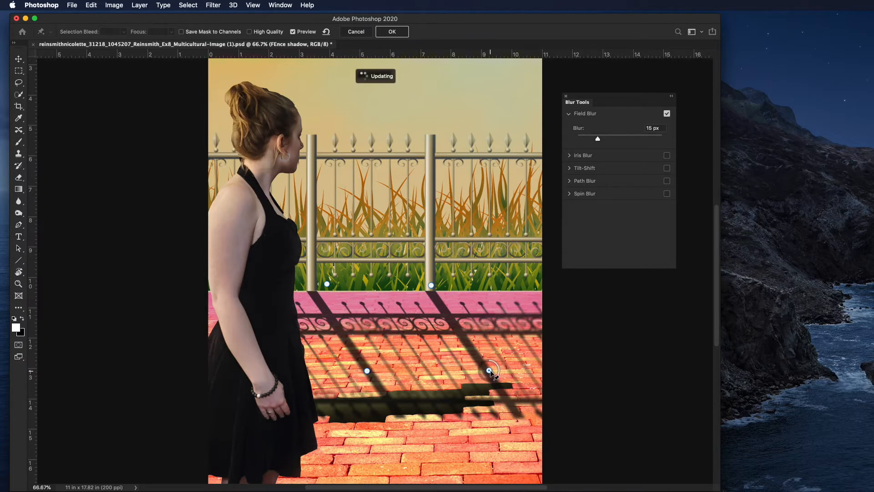
left_click_drag(490, 371, 503, 359)
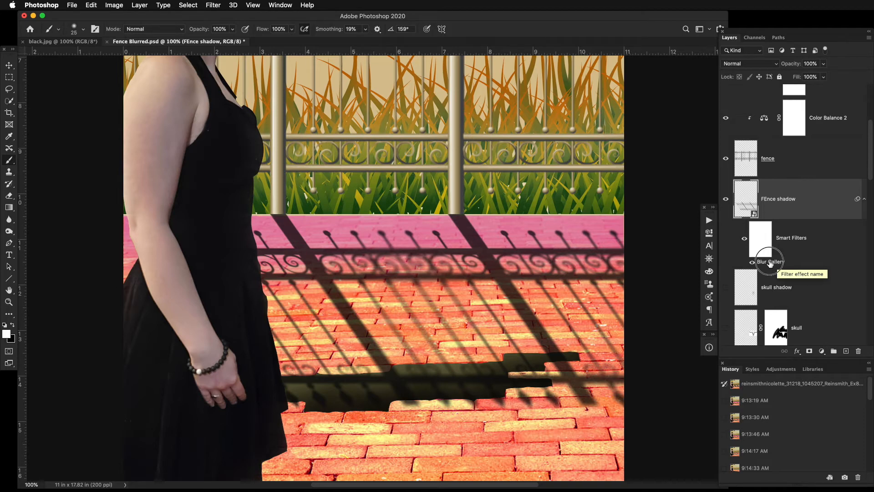
Reopen the Blur Gallery filter of the fence shadow and examine the Field Blur amounts at the post bases and on the right post's shadow
double_click(769, 263)
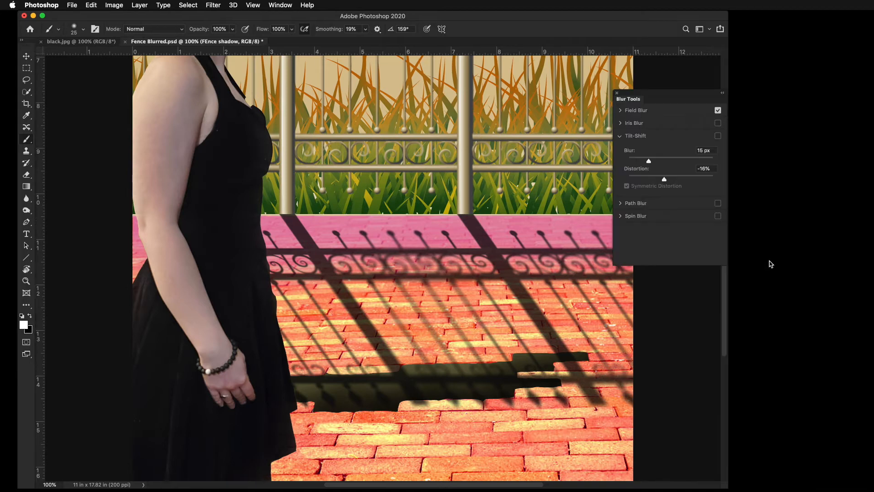
left_click(636, 112)
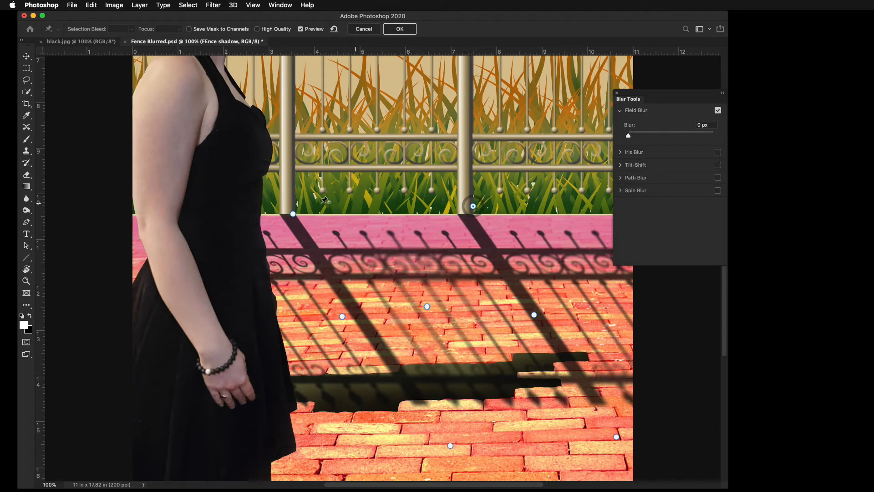
left_click(293, 213)
left_click(535, 316)
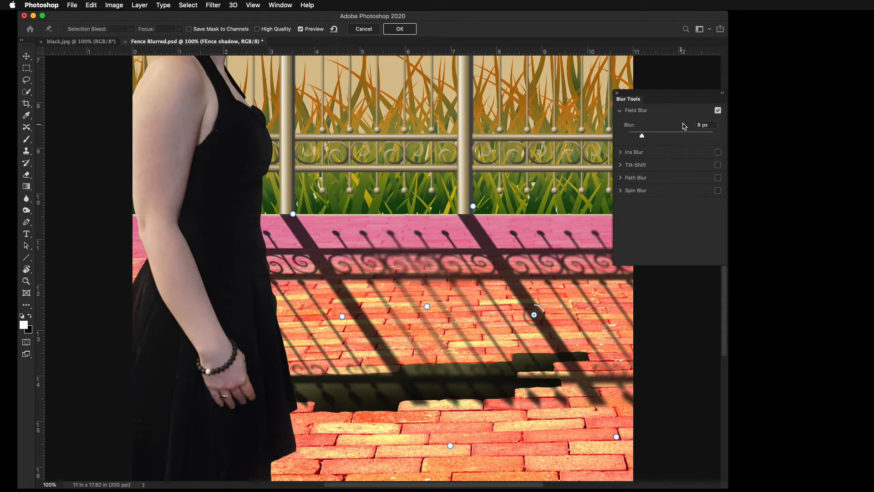
Replace the Field Blur with a 15 px Tilt-Shift blur, narrow its sharp zone and center it on the shadow over the bricks
left_click(718, 110)
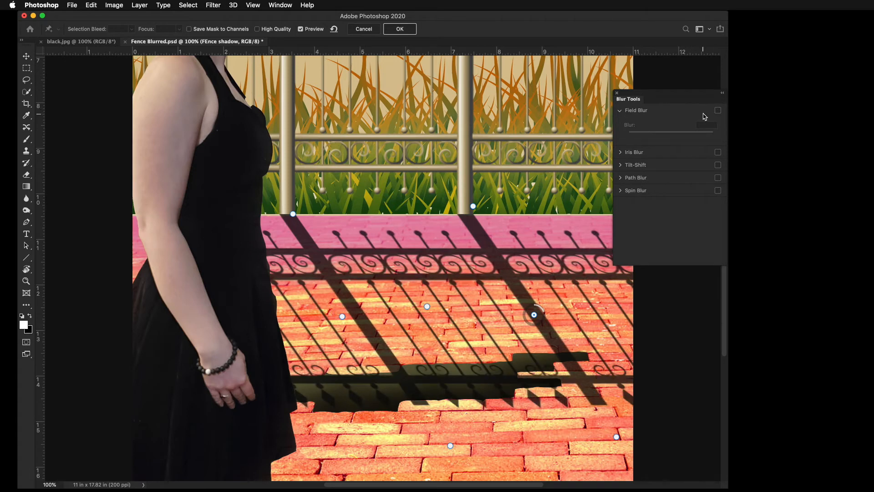
left_click(623, 167)
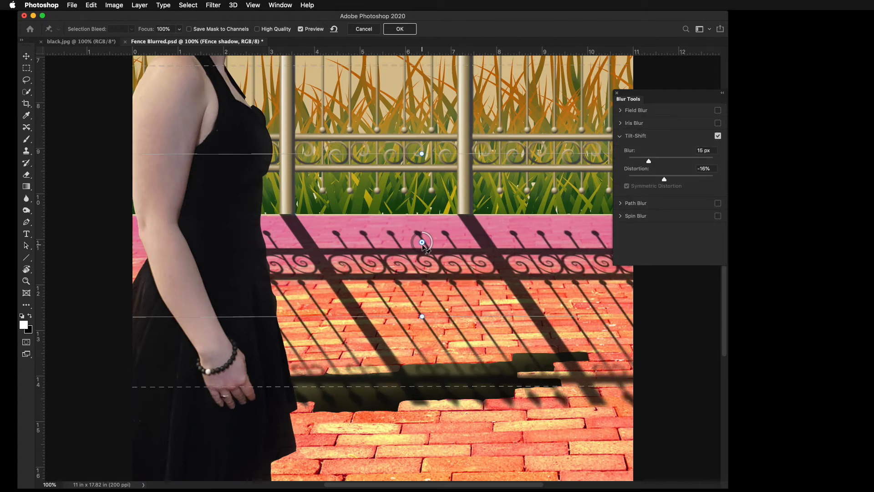
left_click_drag(423, 243, 367, 267)
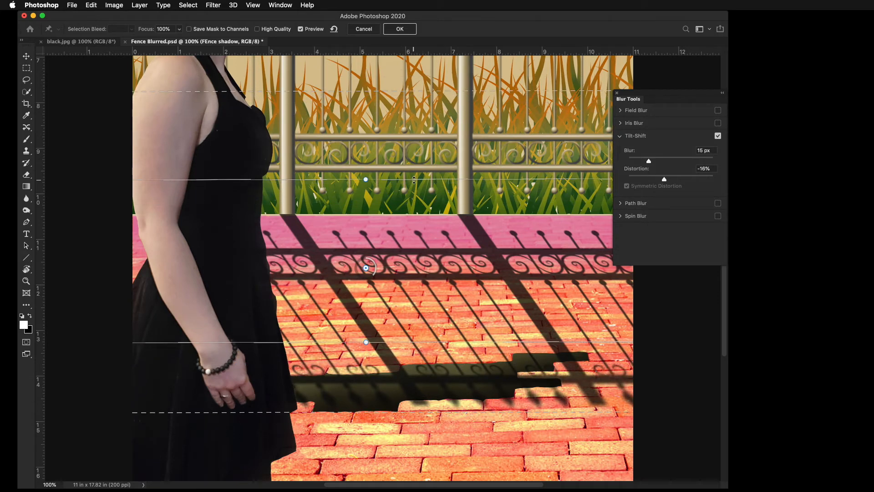
left_click_drag(414, 179, 412, 217)
left_click_drag(386, 342, 382, 309)
left_click_drag(367, 269, 375, 314)
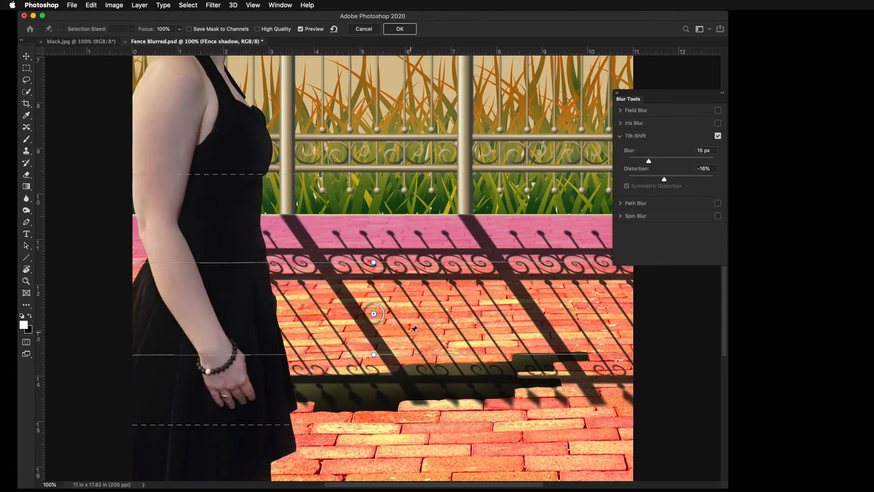
Narrow the Tilt-Shift's sharp zone from both sides and move its center up onto the pink strip at the fence's base
left_click_drag(373, 315, 404, 297)
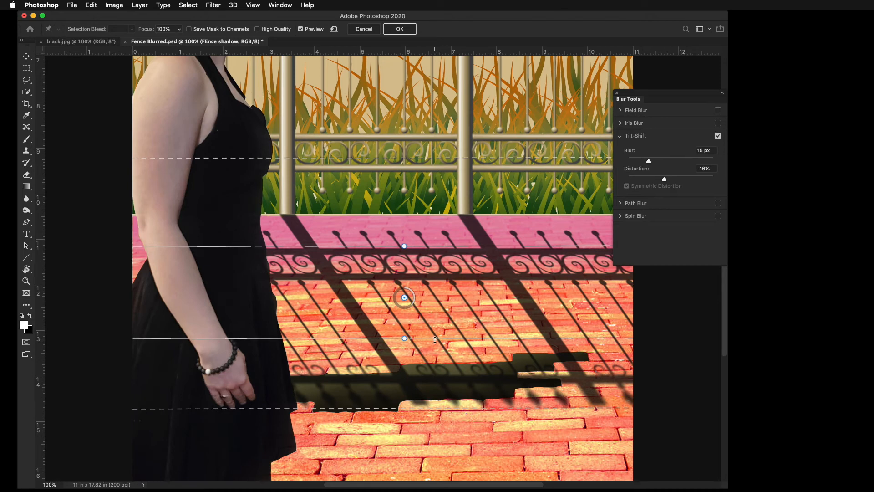
left_click_drag(436, 339, 436, 322)
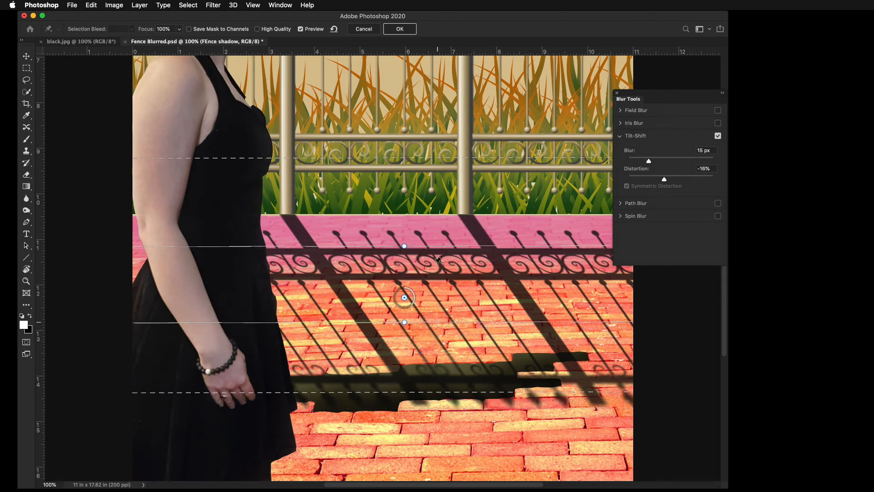
left_click_drag(428, 246, 425, 272)
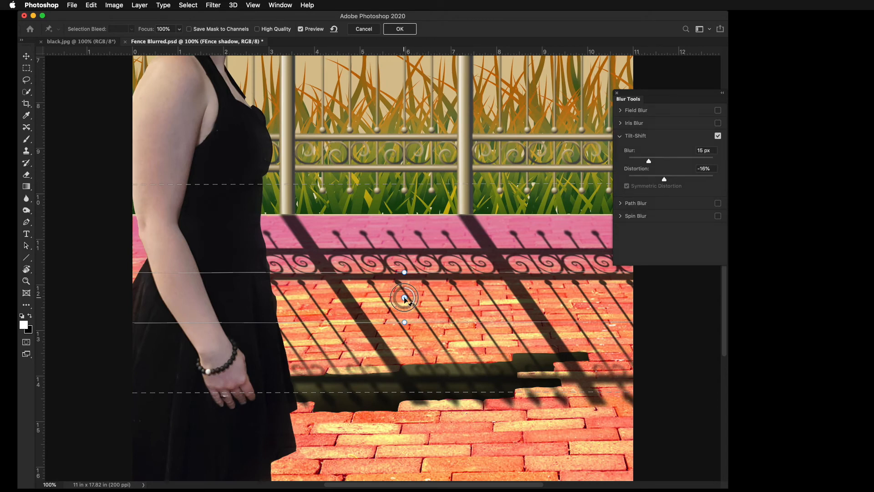
left_click_drag(404, 298, 405, 226)
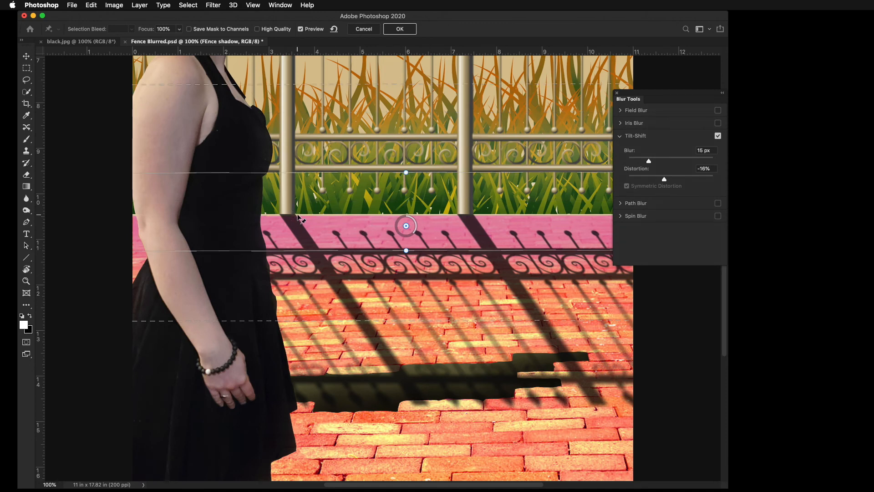
Rotate the Tilt-Shift blur to about 1.9° and set its blur to 18 px and distortion to -6%
mouse_move(407, 172)
left_mouse_down()
mouse_move(419, 152)
mouse_move(395, 175)
left_mouse_up()
left_click_drag(407, 255, 407, 258)
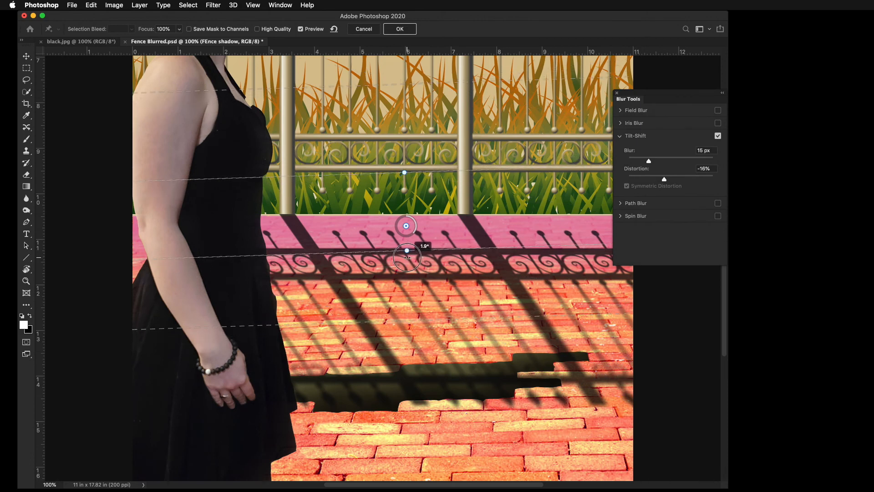
left_click_drag(408, 258, 407, 257)
left_click_drag(648, 161, 651, 162)
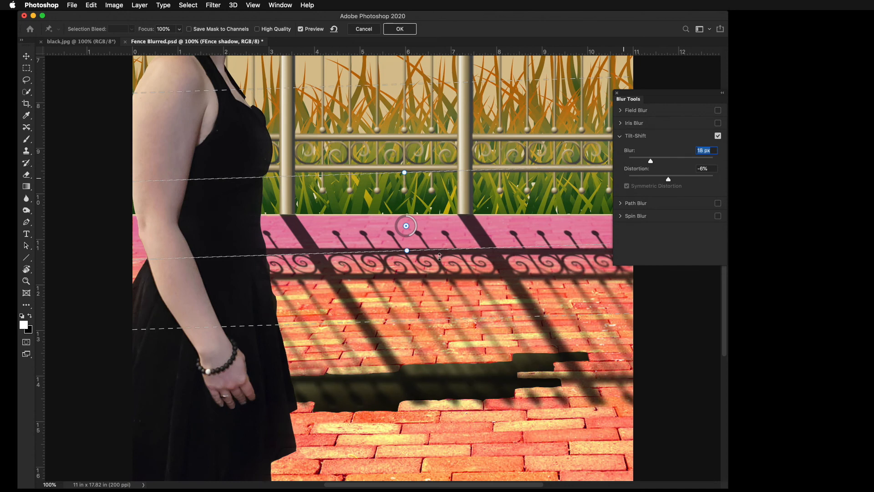
Extend the lower blur transition beyond the shadow's far end, widen the sharp zone to the shadow's scrollwork rail, and apply the blur
left_click_drag(426, 321, 440, 399)
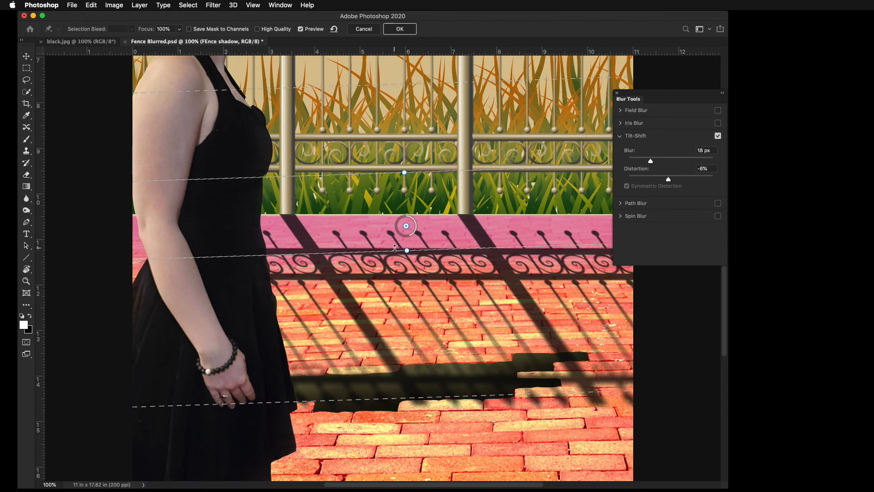
left_click_drag(392, 251, 390, 300)
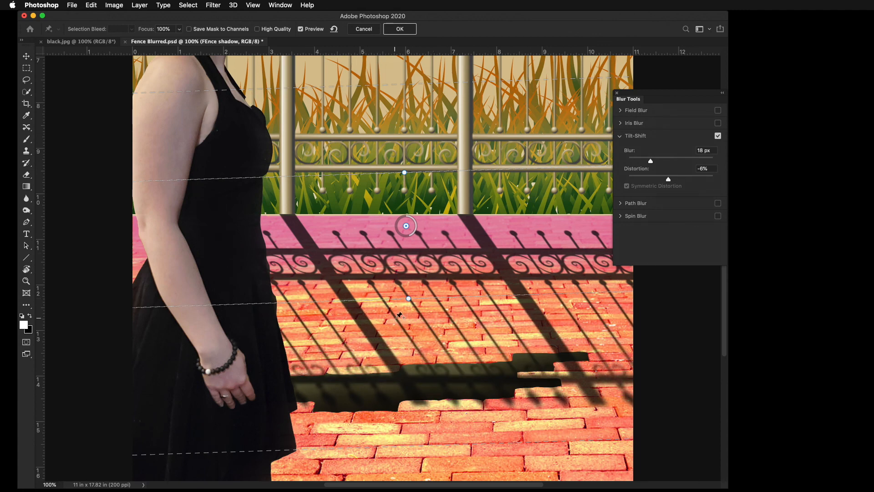
left_click_drag(409, 299, 408, 277)
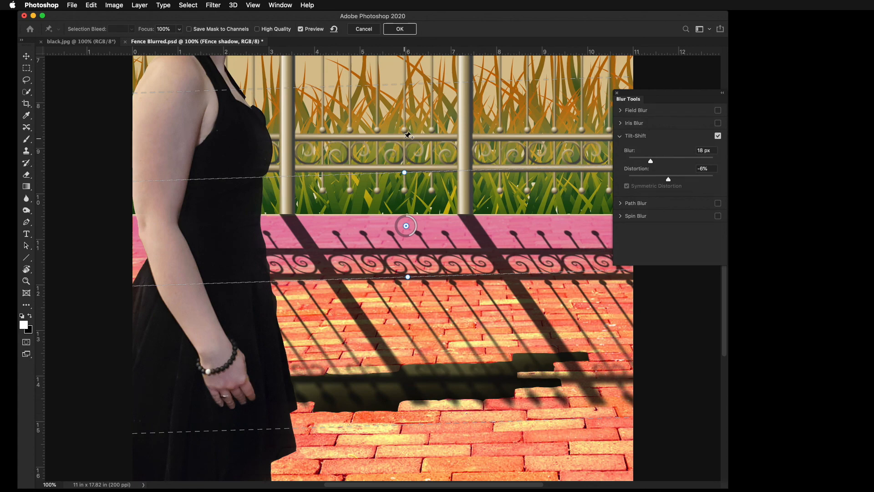
left_click(399, 30)
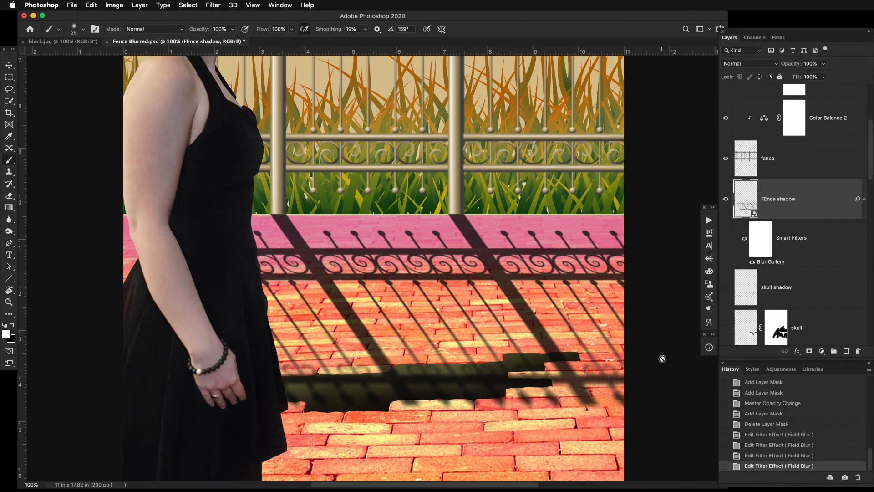